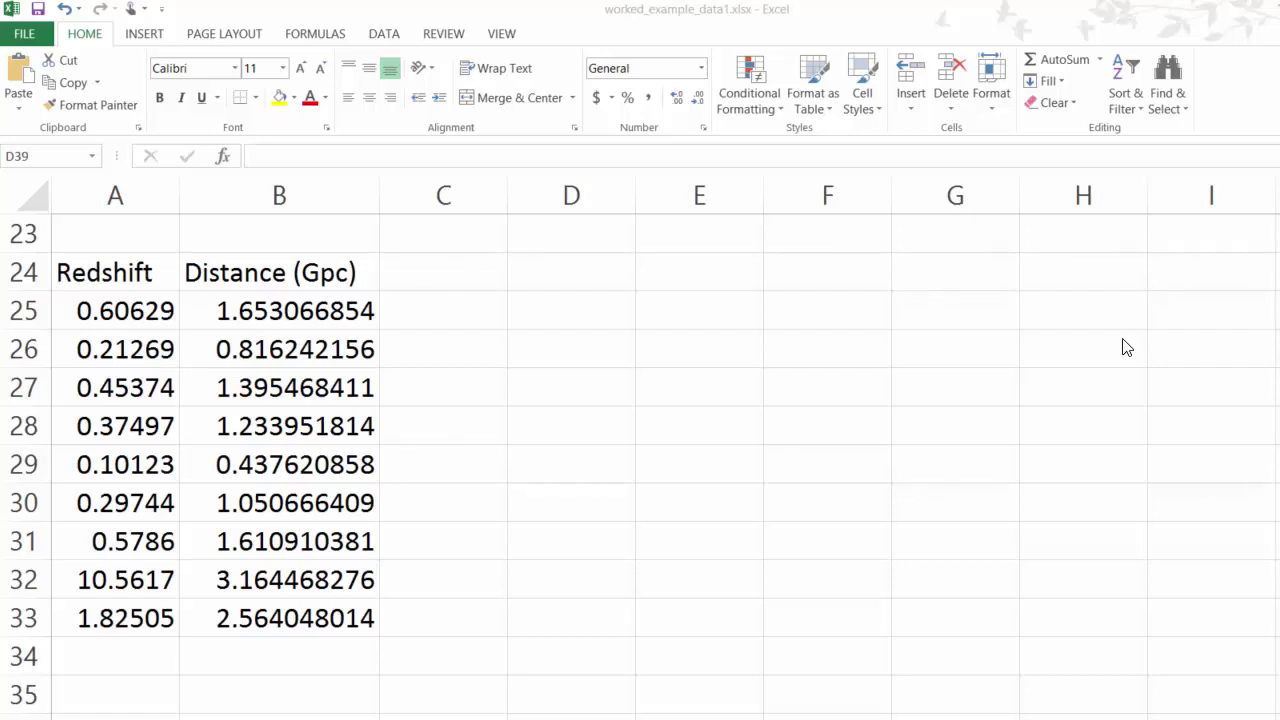
Step: Enter the column header "Time" in C24, beside the Distance (Gpc) header
left_click(463, 273)
type("Time")
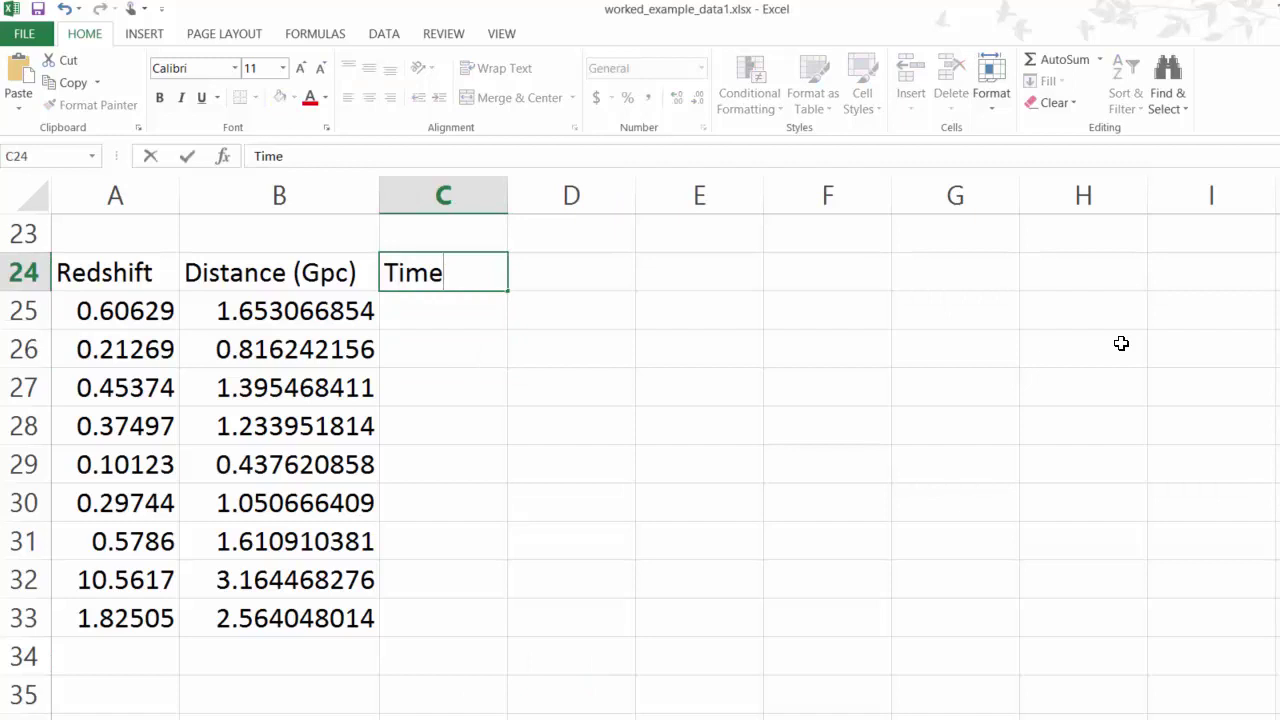
left_click(564, 270)
type("Scale factor")
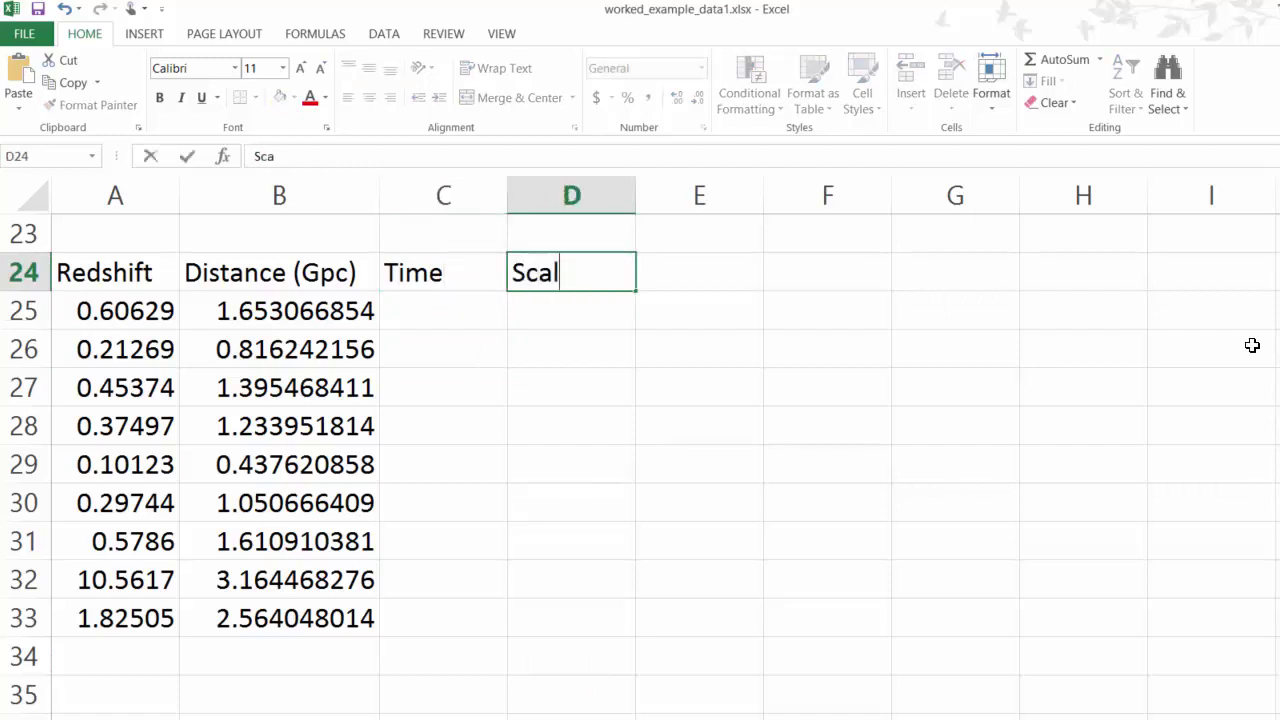
key("BackSpace")
key("BackSpace")
key("BackSpace")
key("BackSpace")
key("BackSpace")
key("BackSpace")
key("BackSpace")
key("BackSpace")
key("BackSpace")
key("BackSpace")
key("BackSpace")
key("BackSpace")
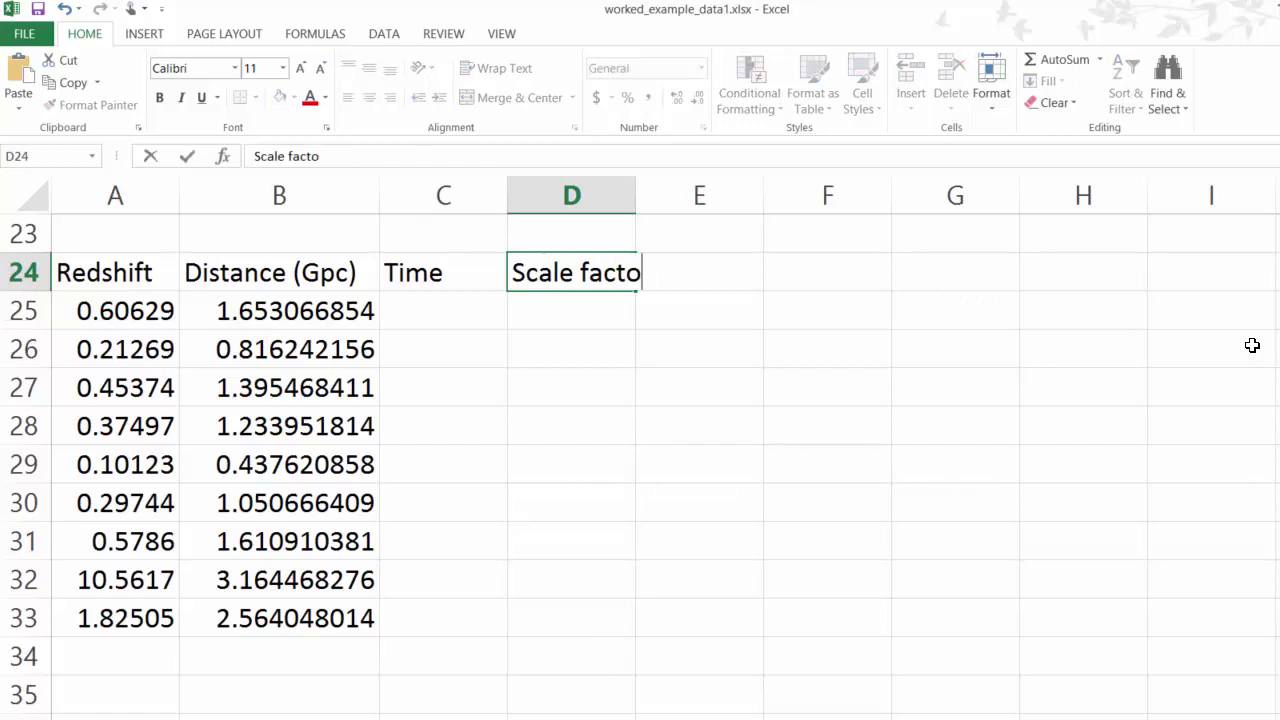
Step: Enter "a(t)" as the column header in D24, beside the Time header
type("a(t)")
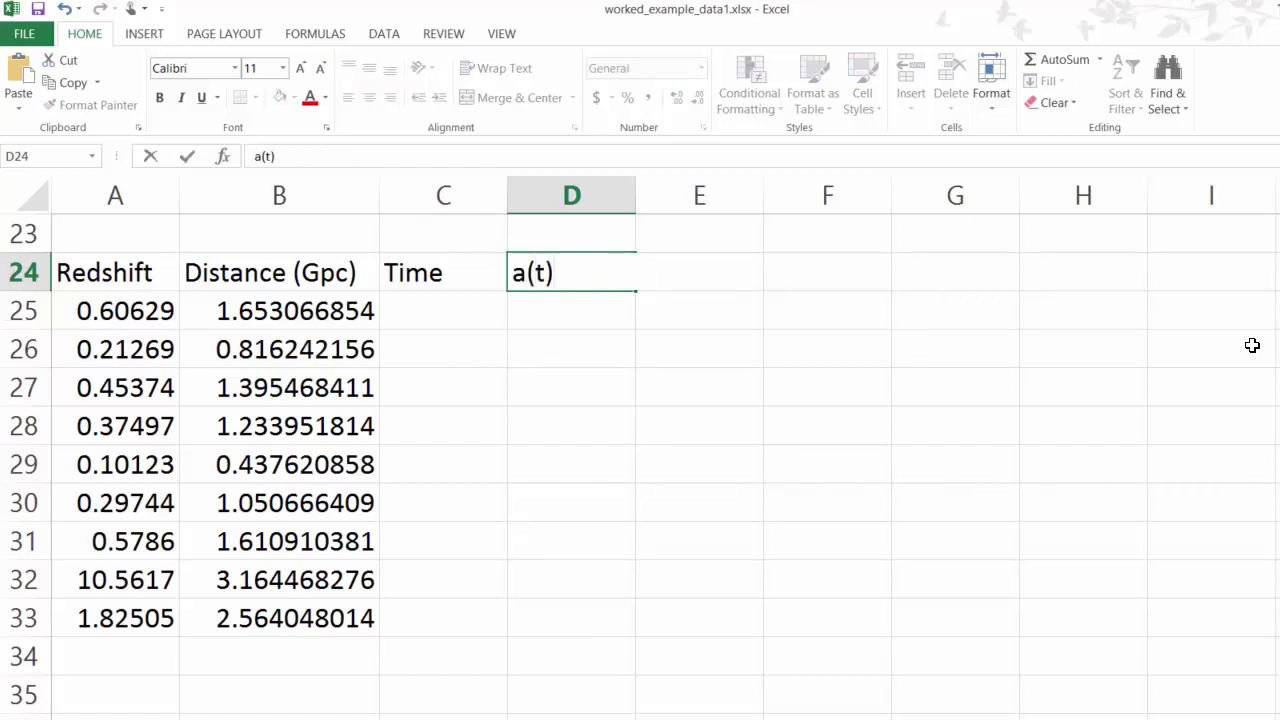
left_click(457, 315)
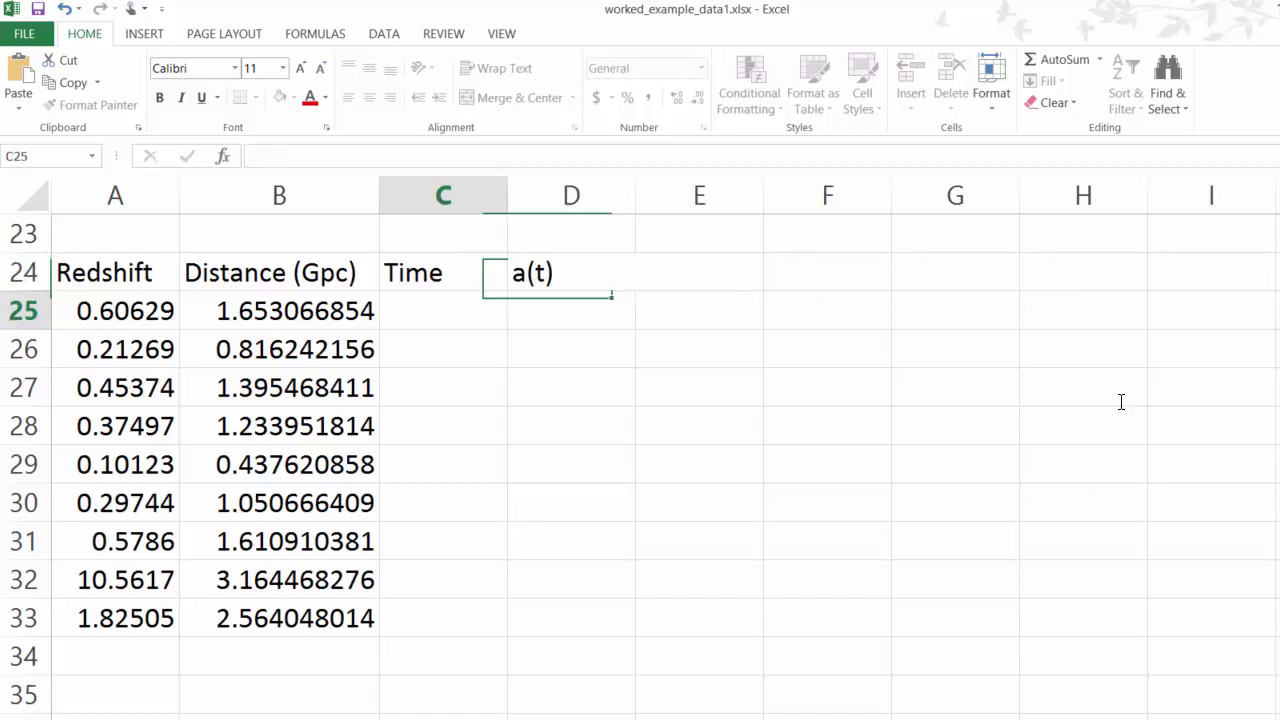
key("F2")
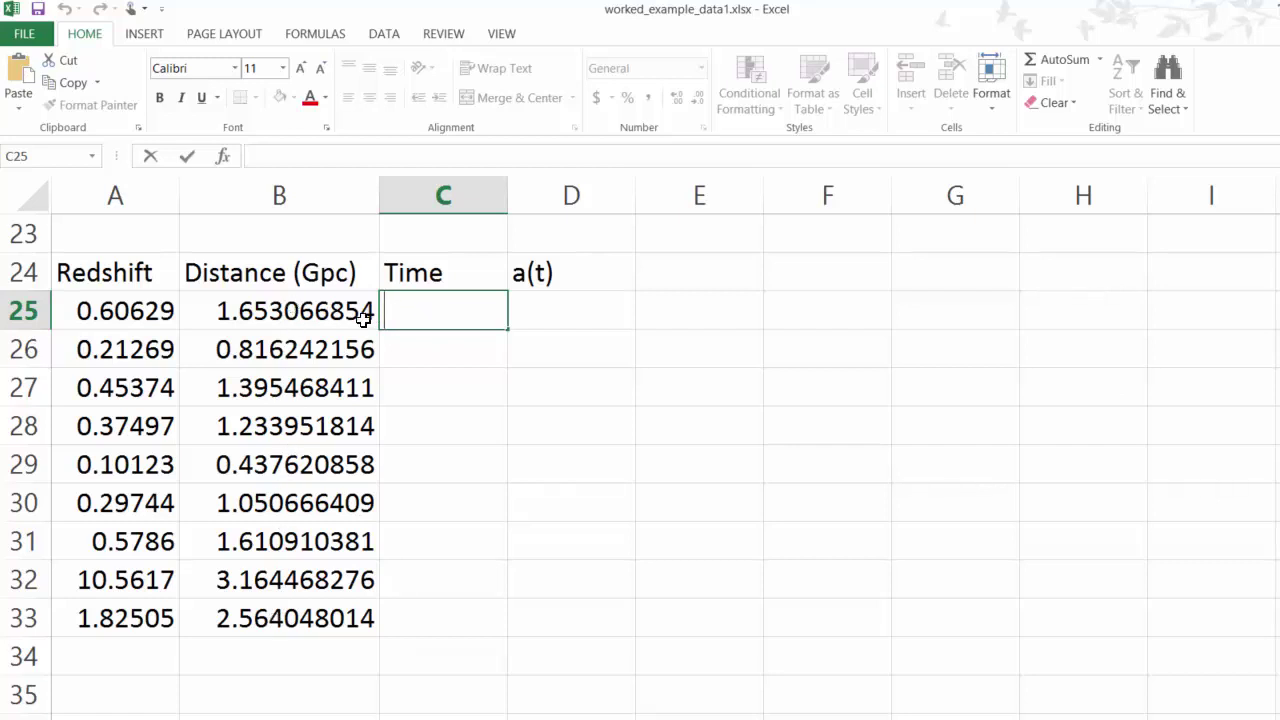
Step: Add the unit to the Time header in C24 so that it reads "Time (Gyr)"
left_click(443, 274)
key("F2")
type("(Gyr")
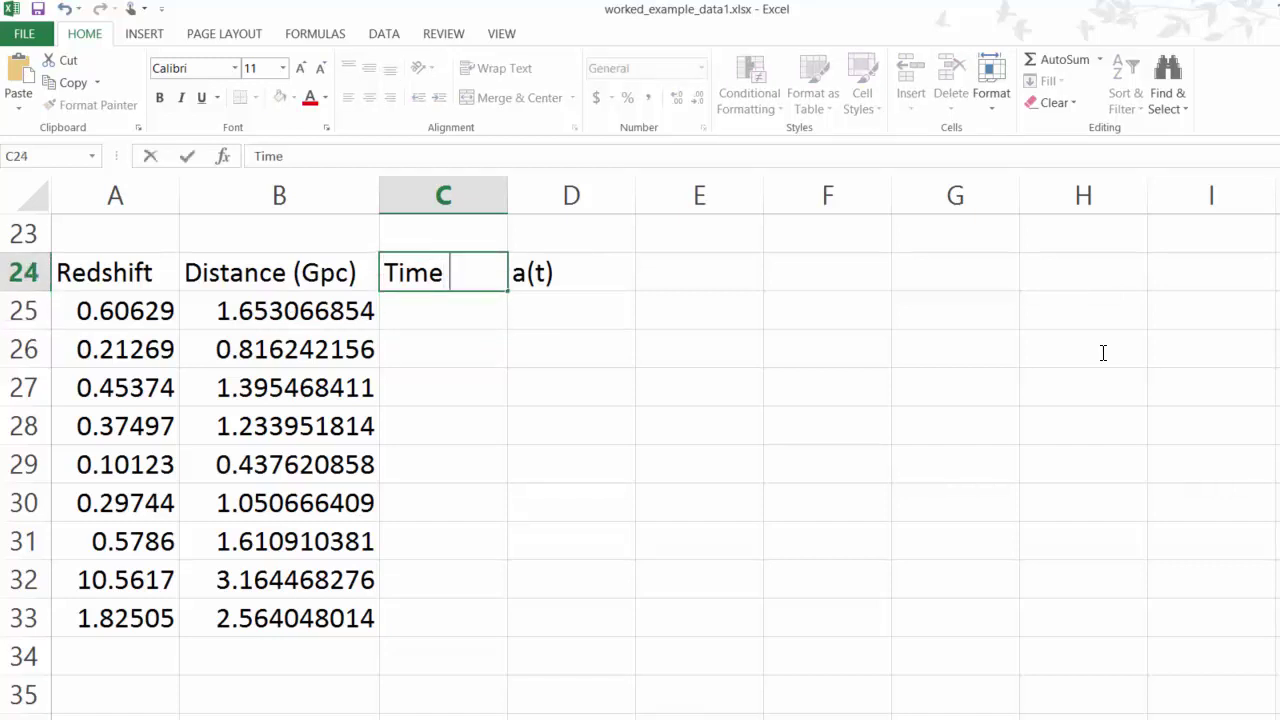
type(")")
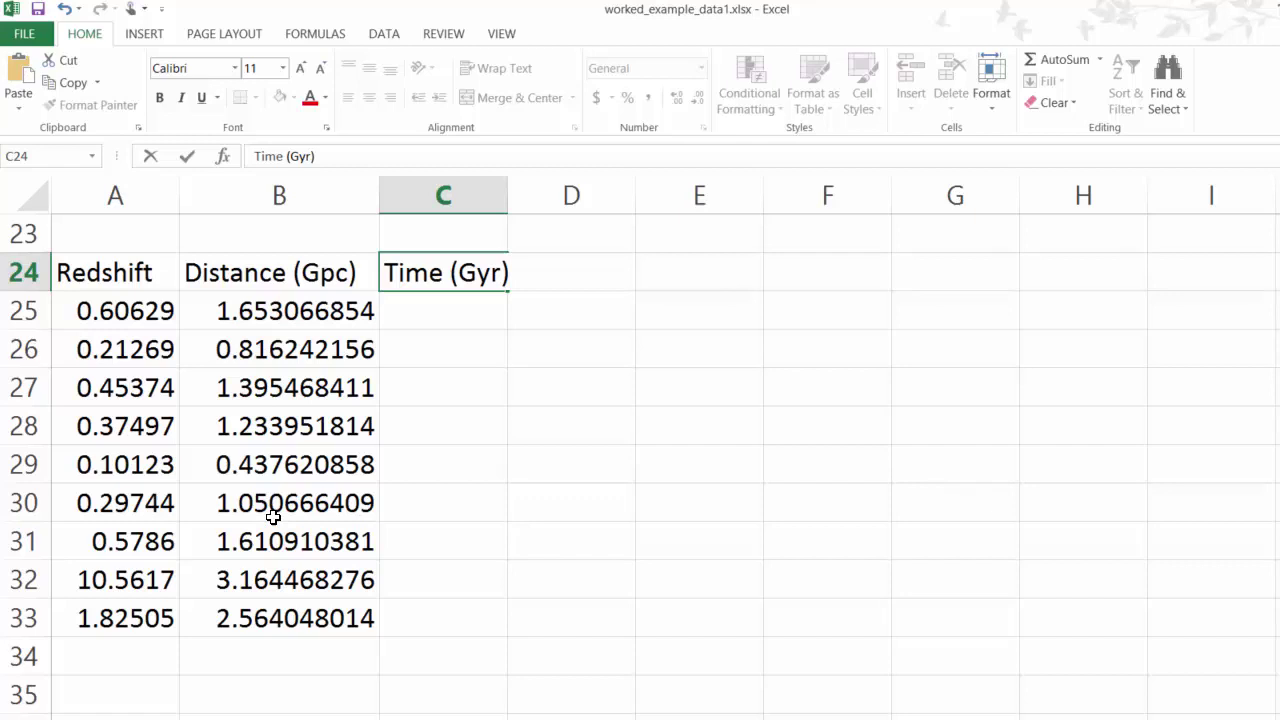
key("Return")
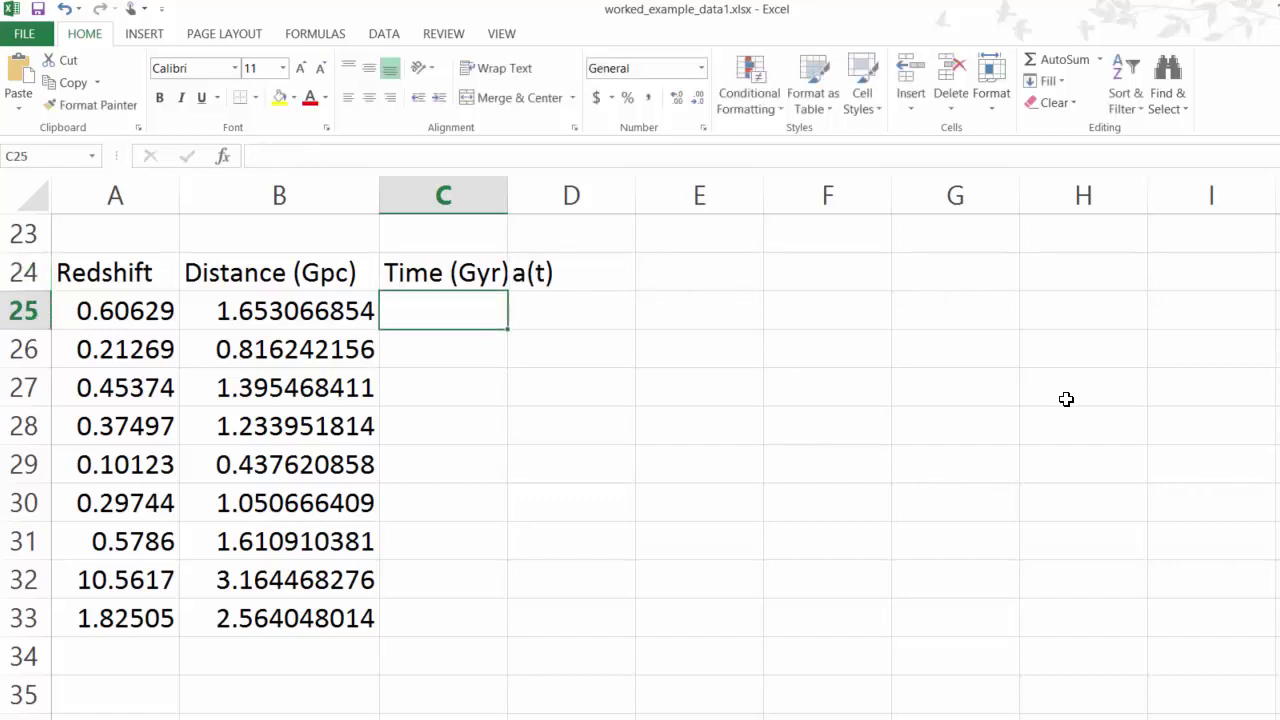
Step: Calculate the time in C25 with the formula =-B25*3.08 and fill it down to C33
type("=1")
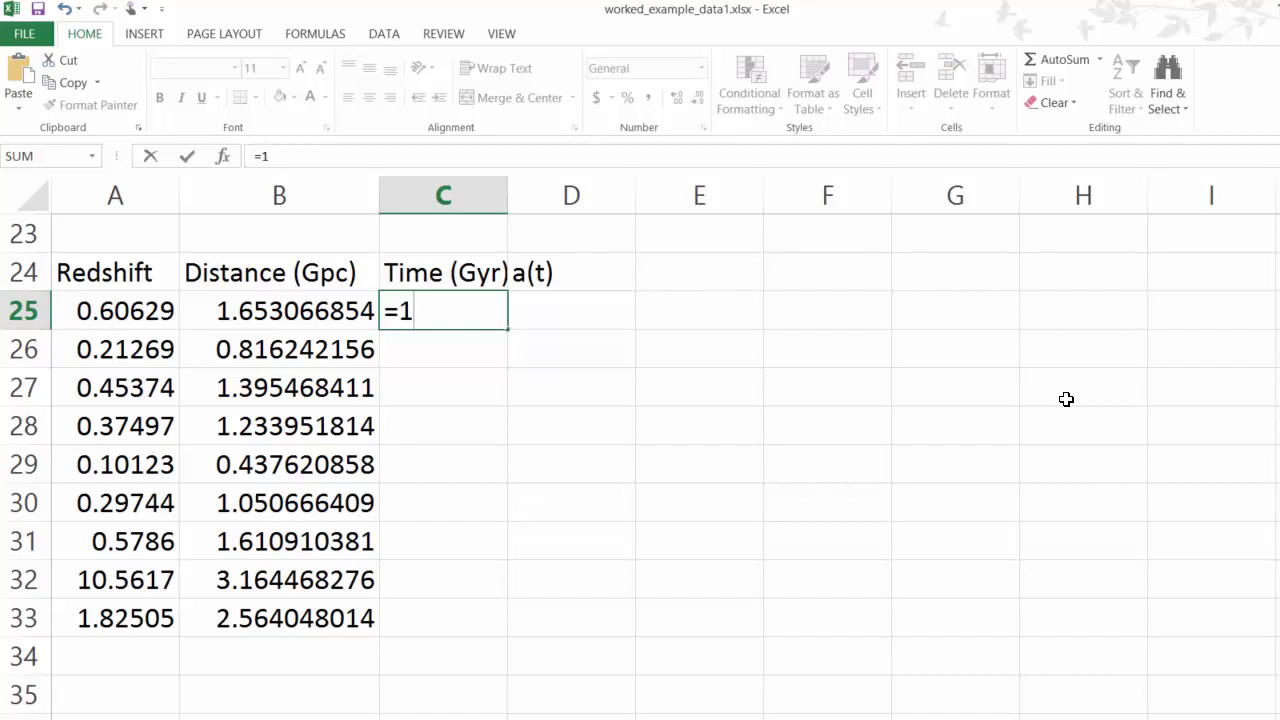
key("BackSpace")
type("-")
key("Left")
type("*")
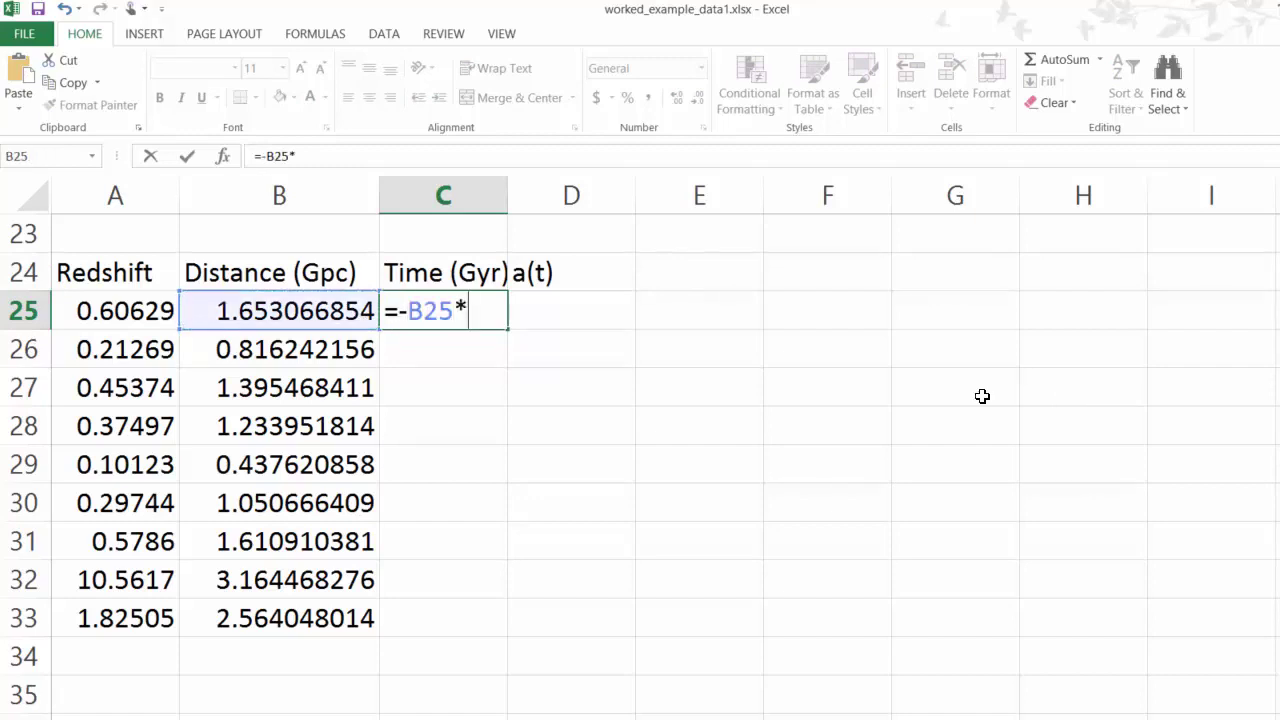
type("3.08")
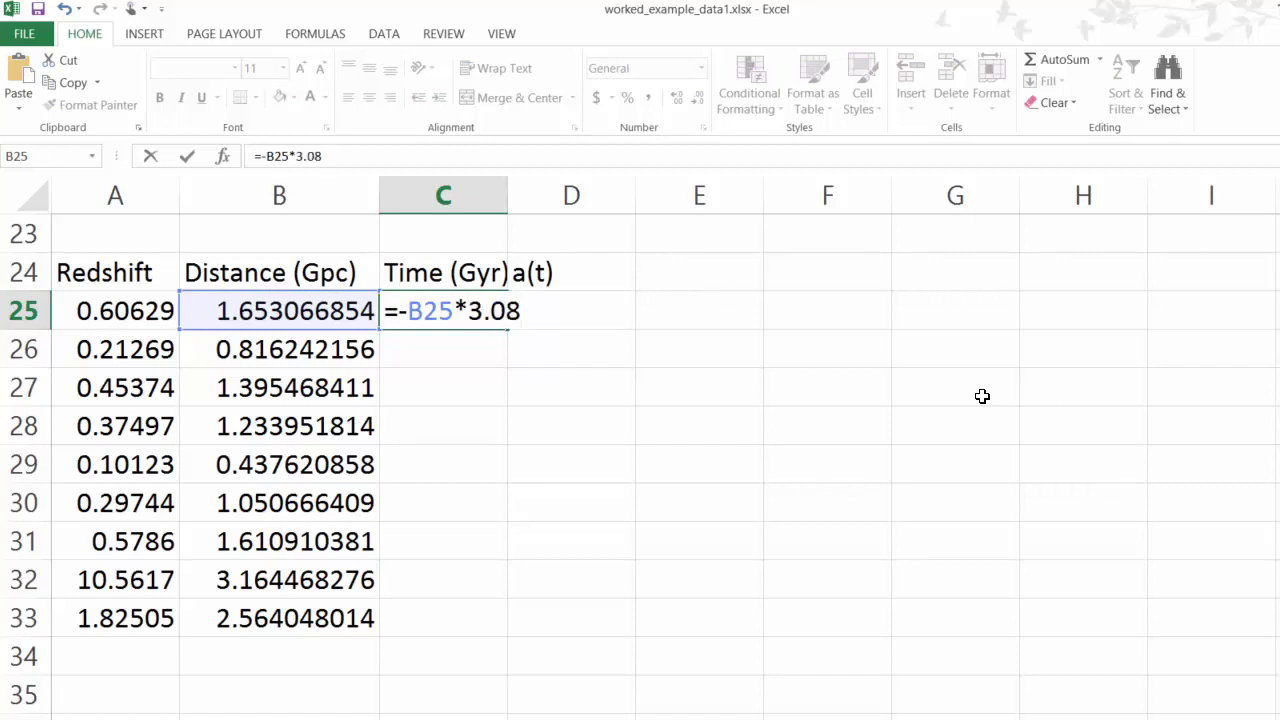
key("Return")
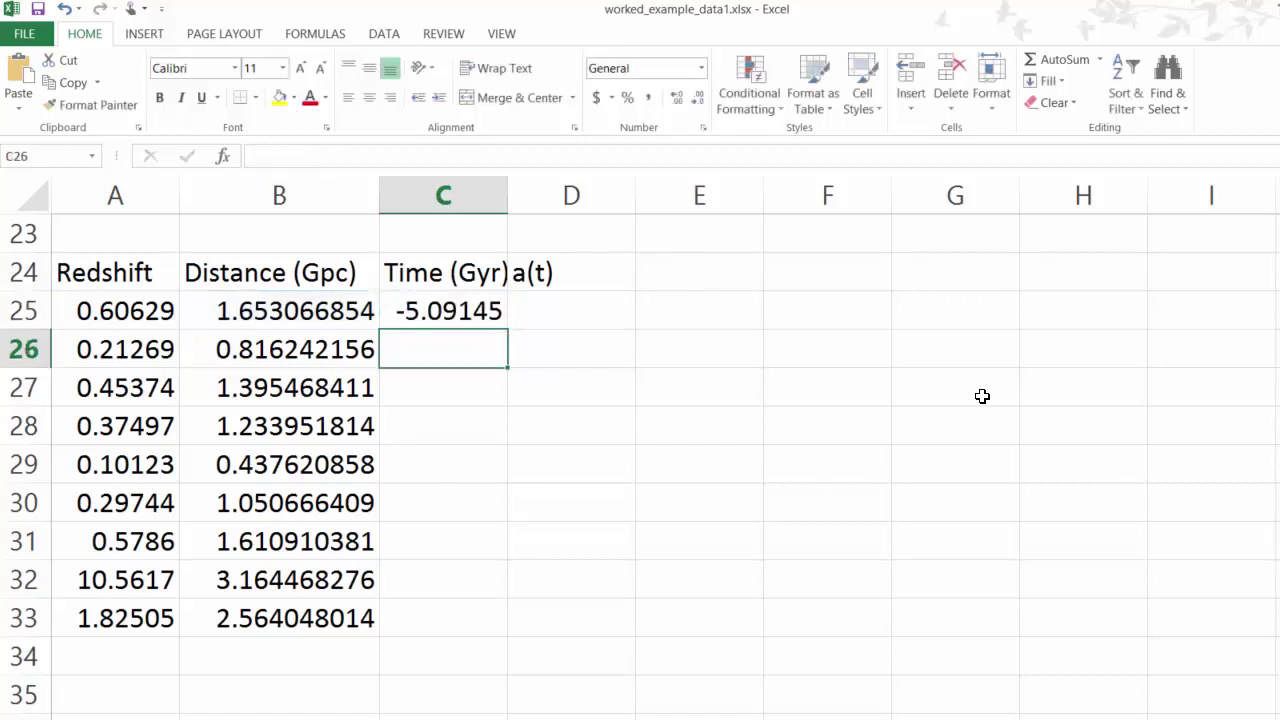
left_click(462, 316)
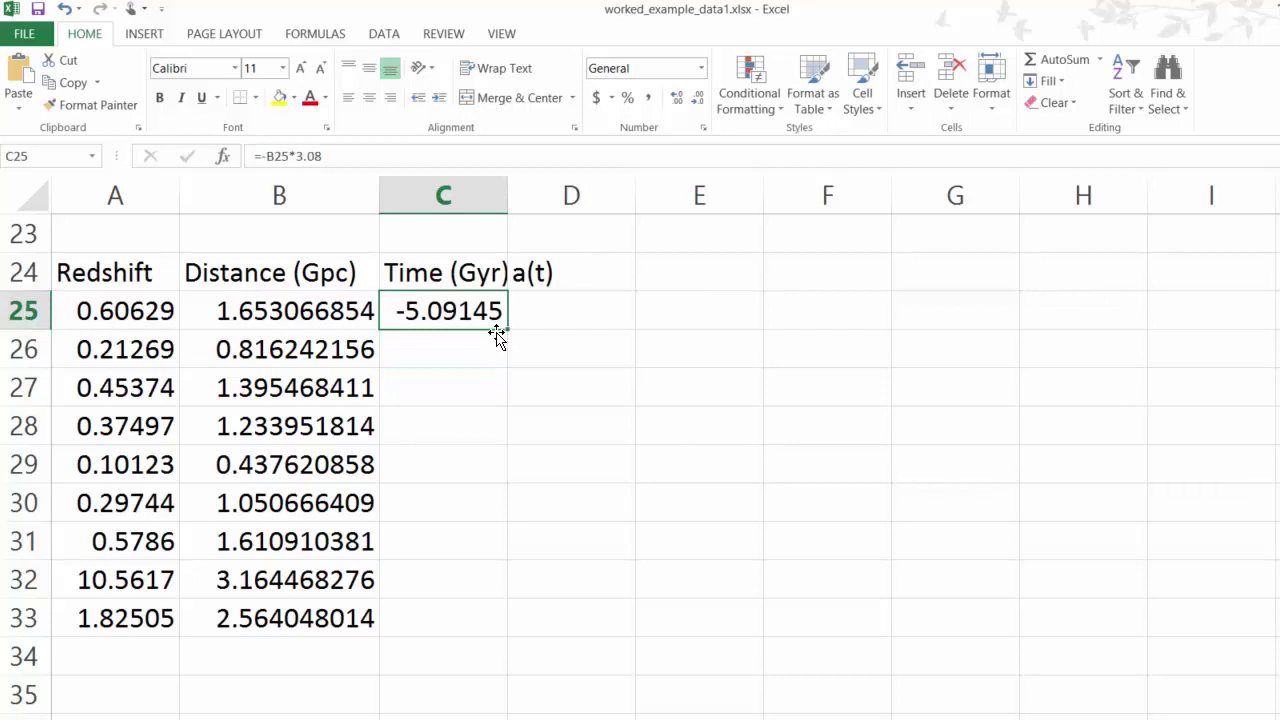
left_click_drag(507, 329, 501, 637)
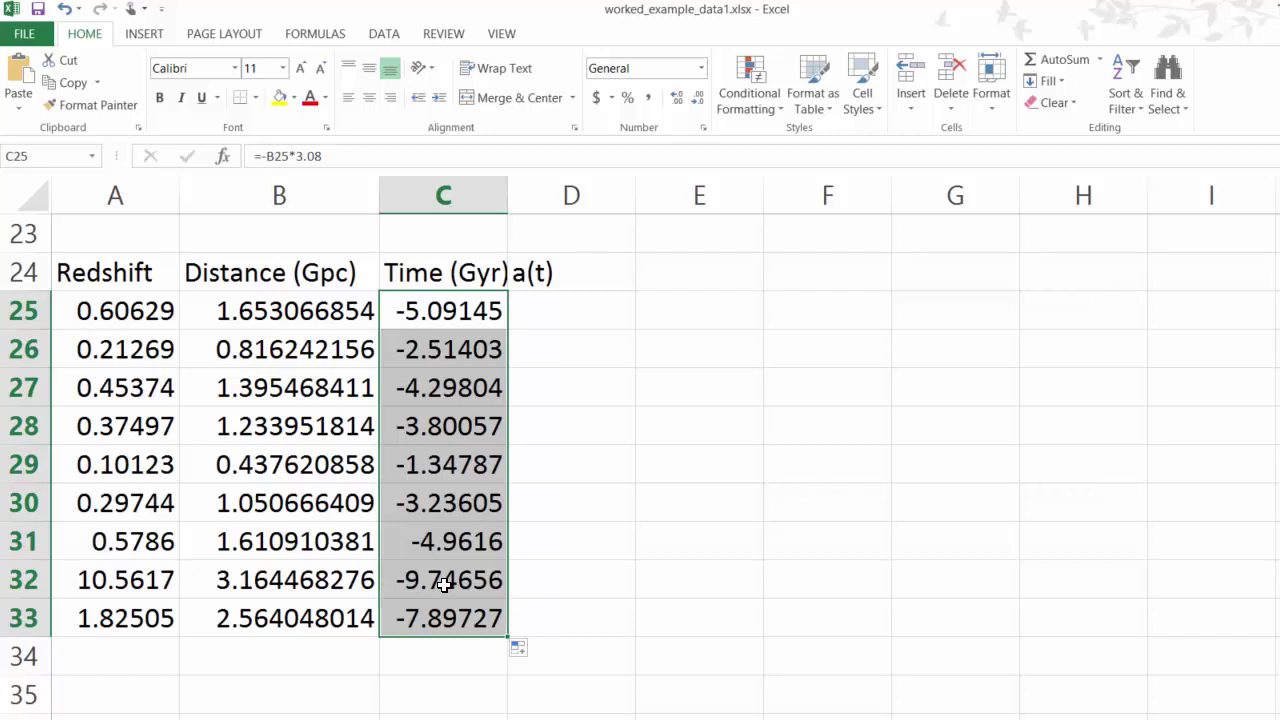
Step: Calculate a(t) in D25 with the formula =1/(1+A25) and fill it down to D33
left_click(585, 280)
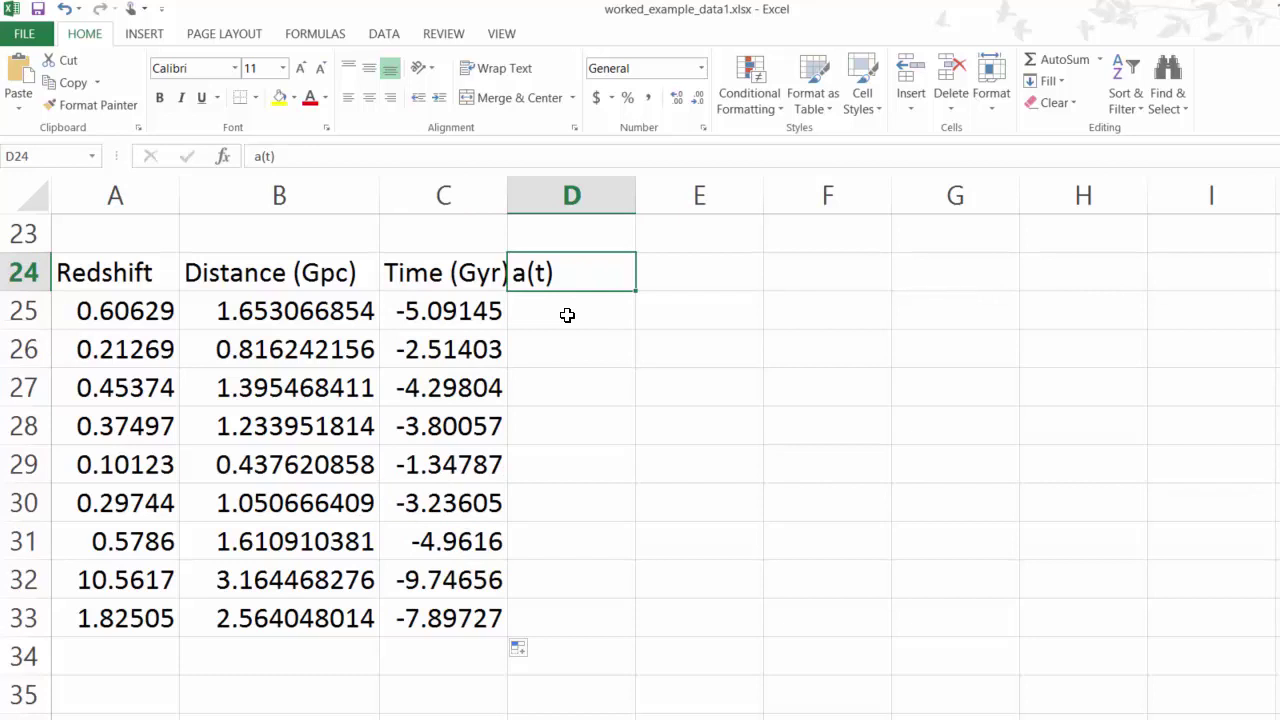
key("Return")
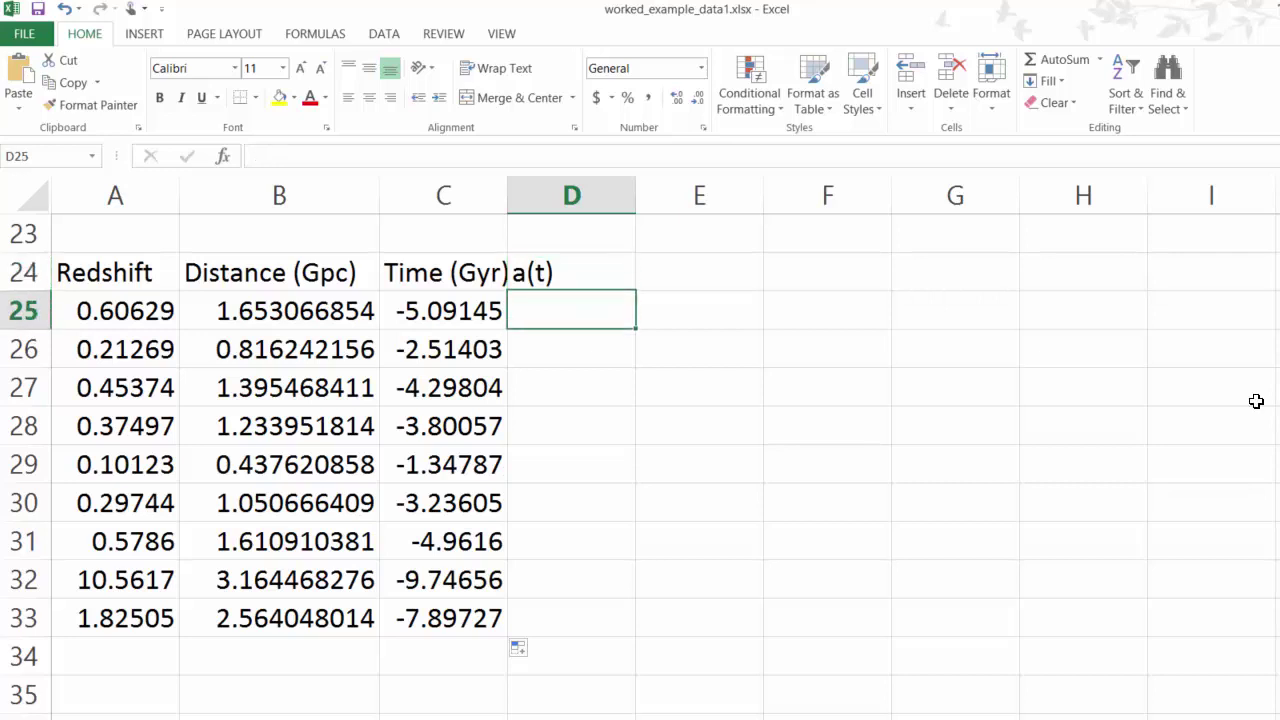
type("=")
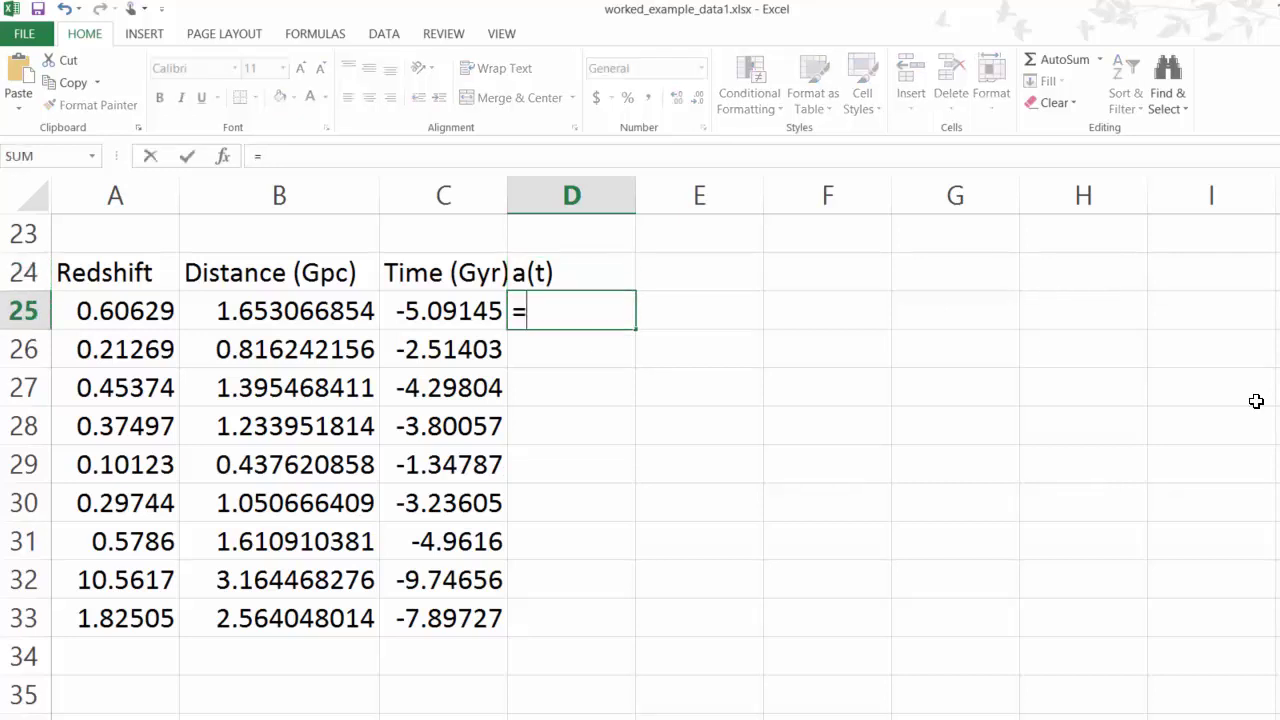
type("1/(")
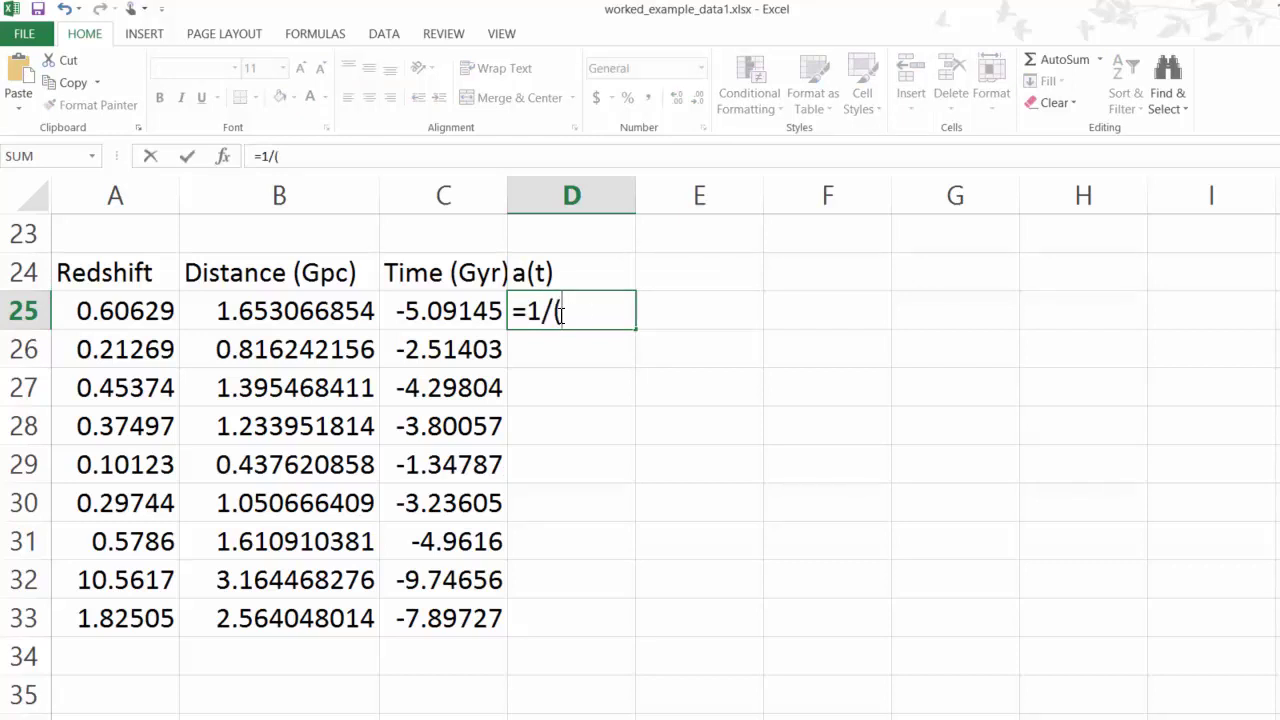
type("1+")
left_click(139, 316)
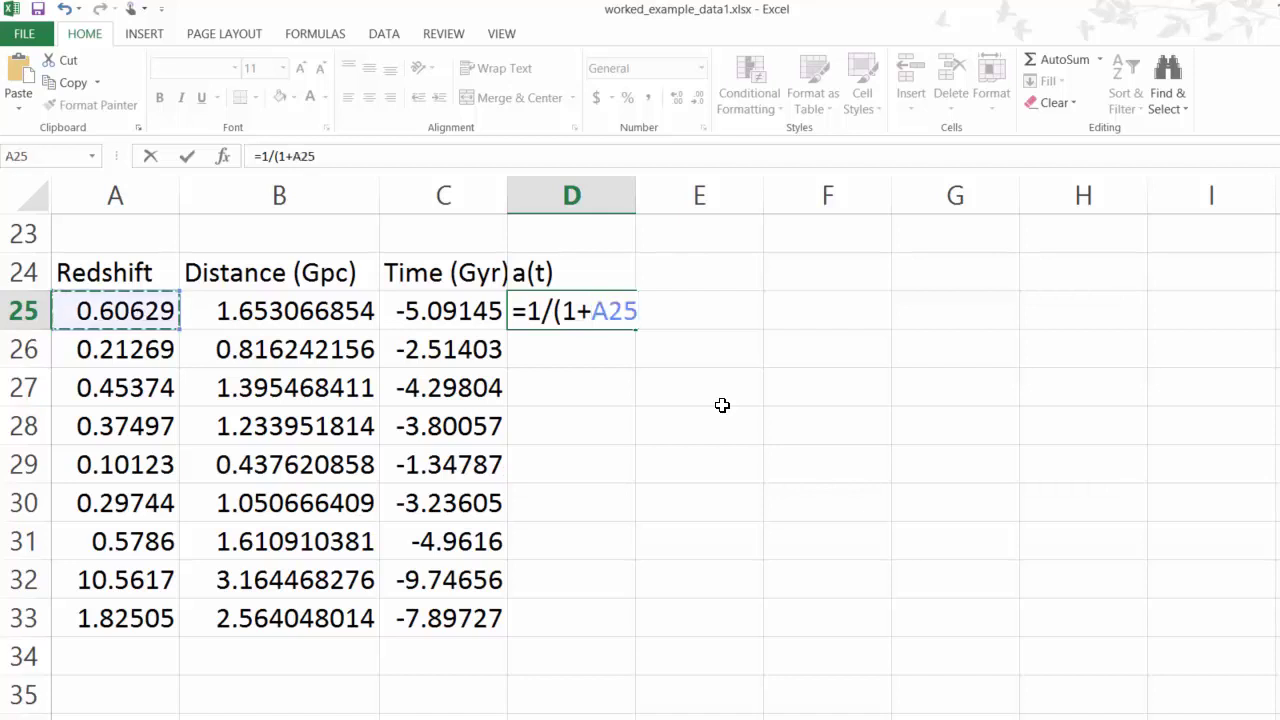
type(")")
key("Return")
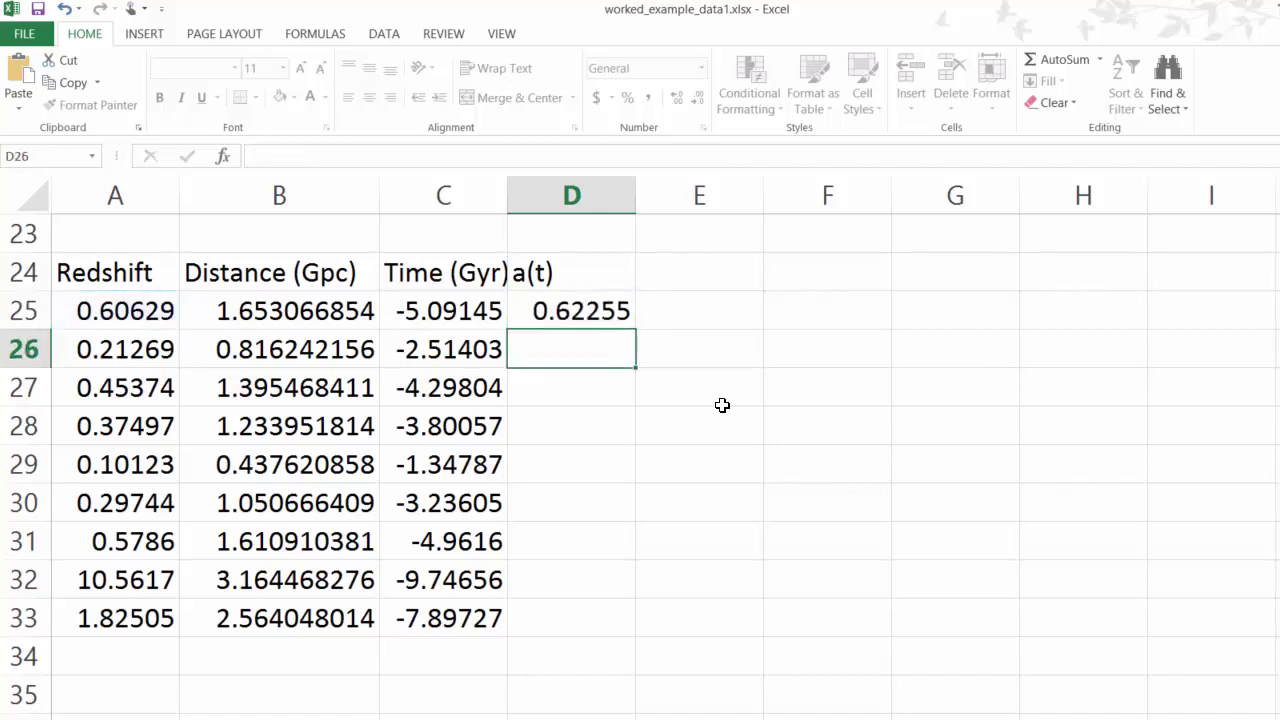
left_click(556, 313)
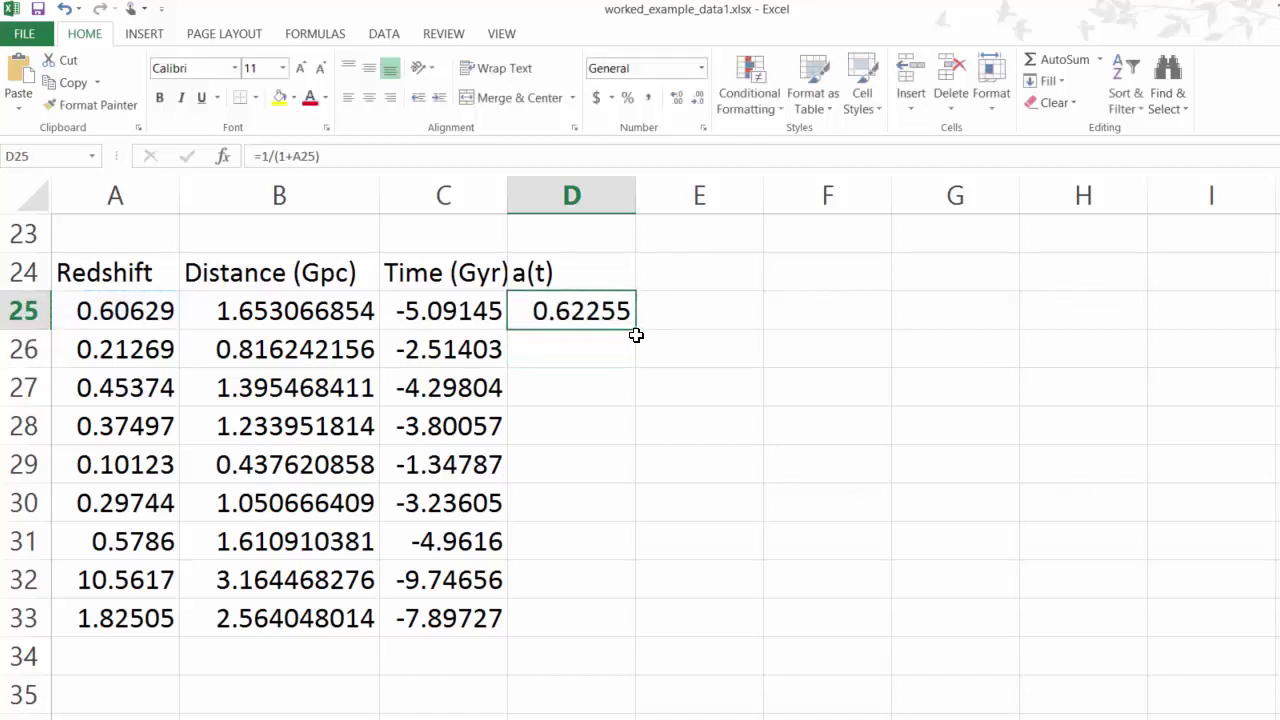
left_click_drag(636, 344, 420, 294)
double_click(503, 271)
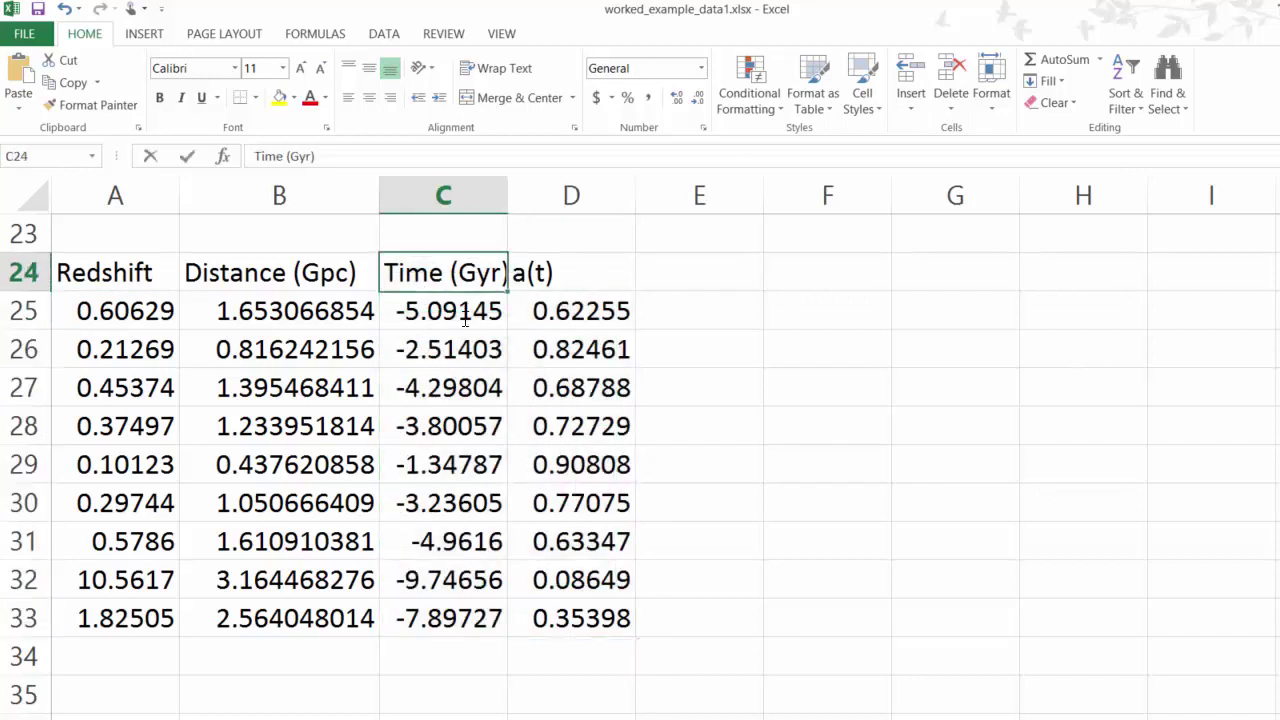
key("Right")
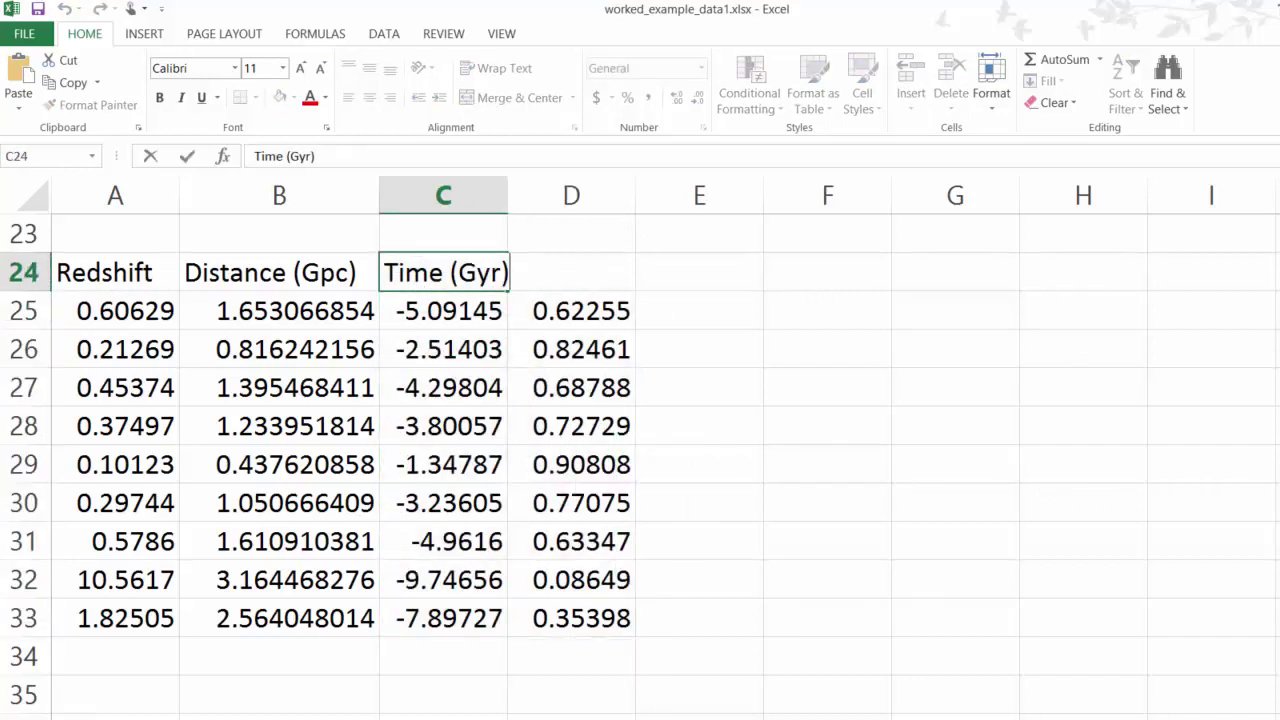
left_click(696, 278)
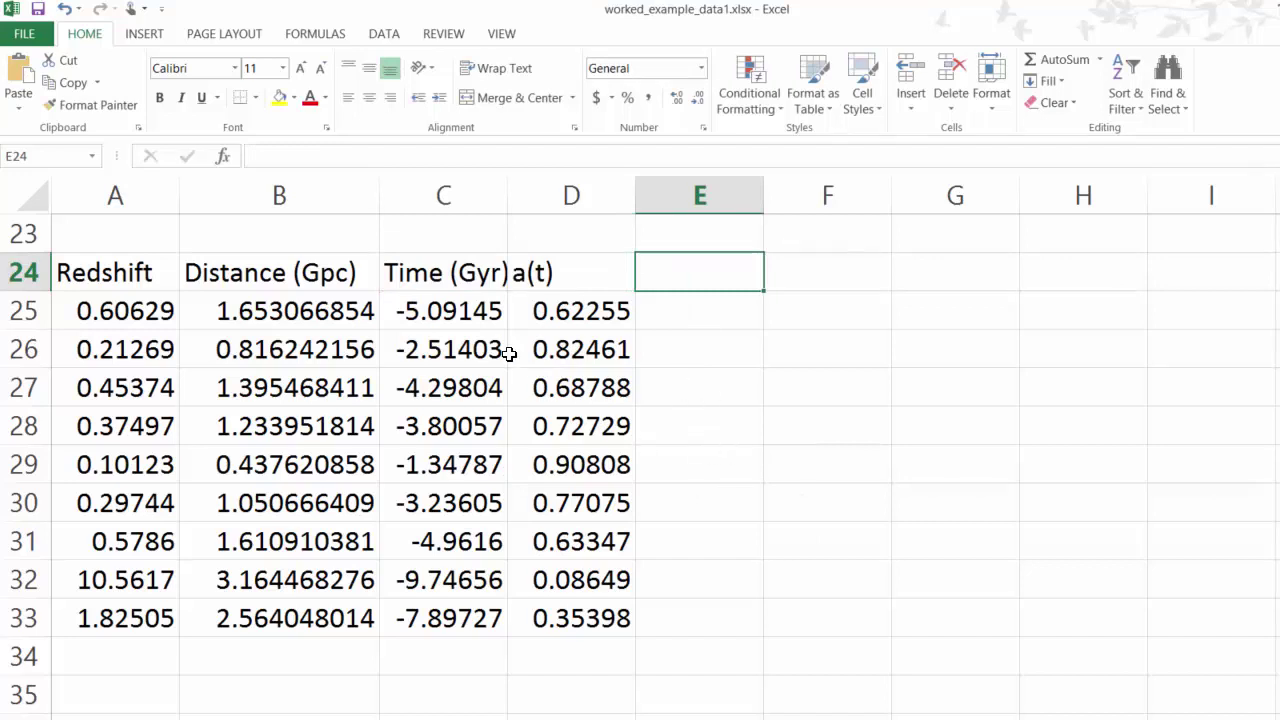
Step: Insert the recommended Scatter chart from the time and a(t) values in C25:D33
left_click_drag(431, 311, 567, 610)
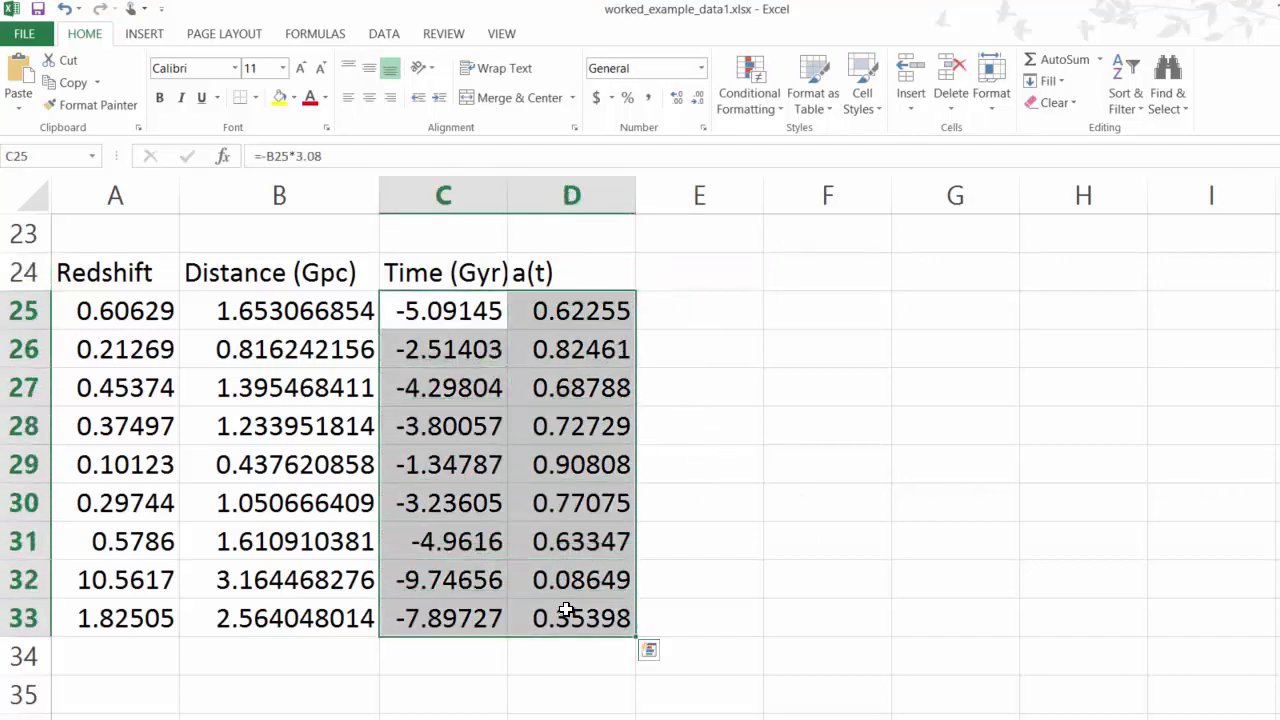
left_click(146, 34)
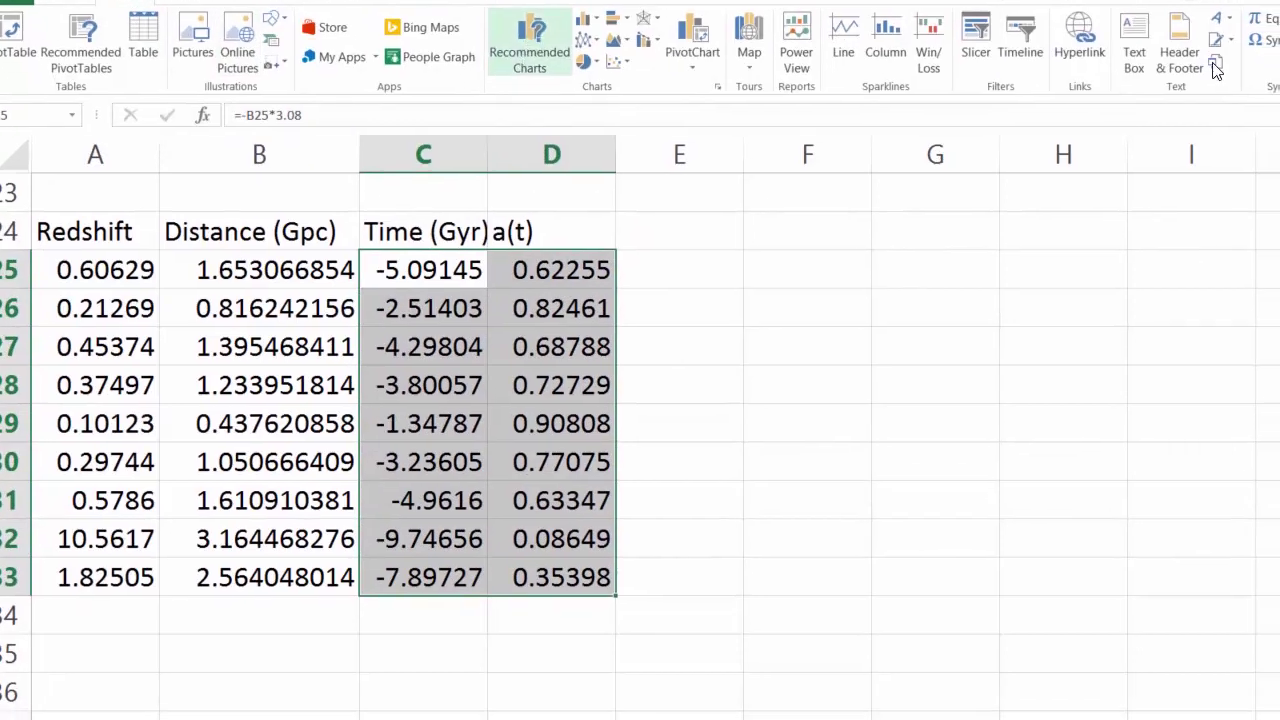
left_click(530, 42)
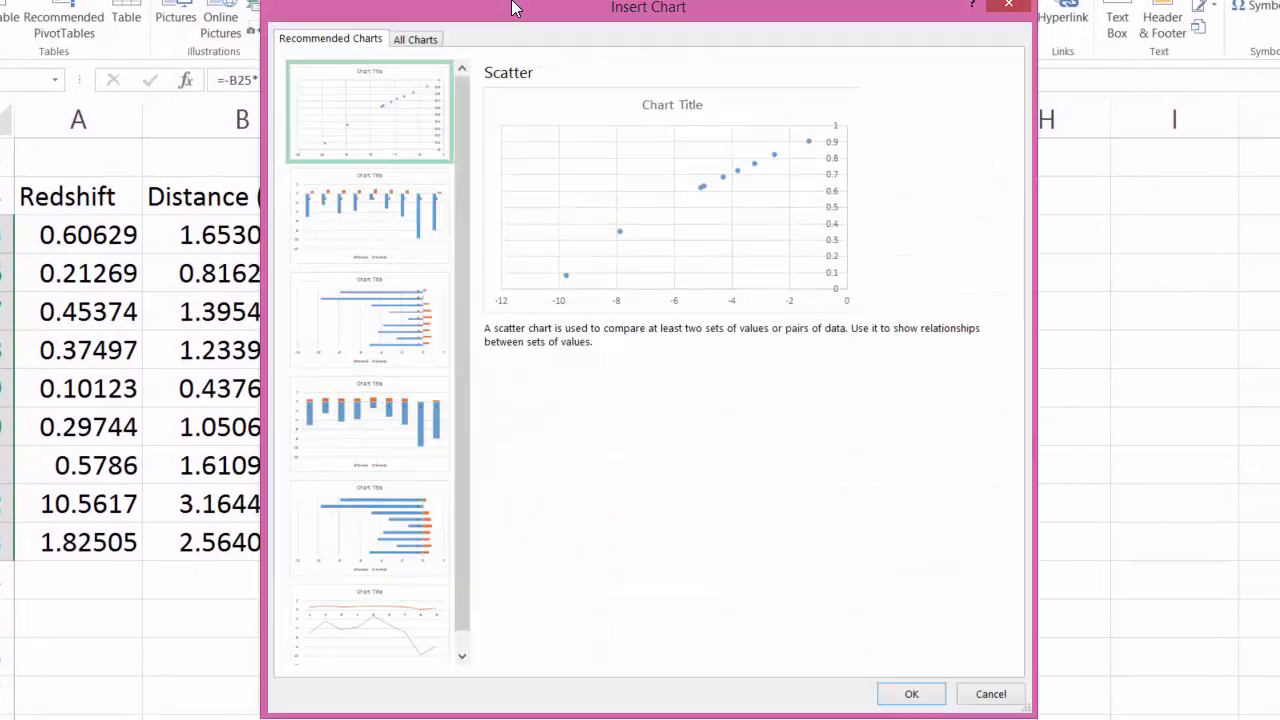
left_click(909, 692)
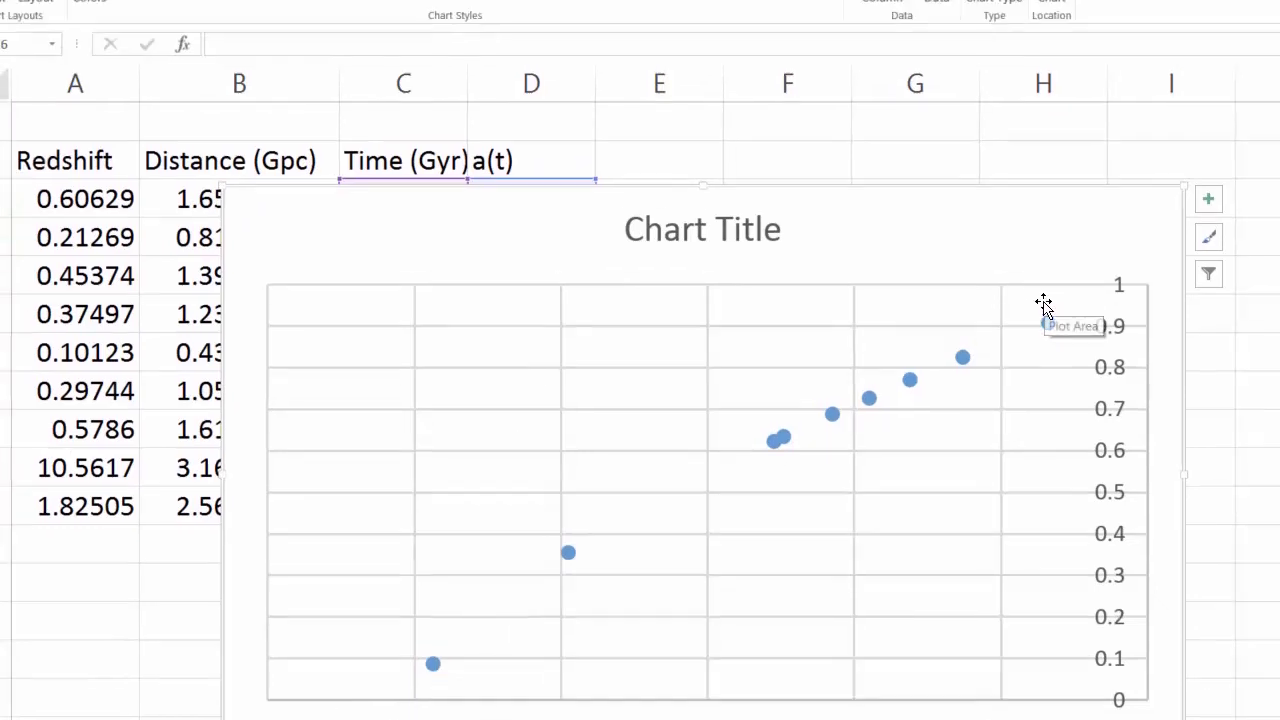
Step: Draw a straight line on the chart from (0, 1) along the most recent data points to about (-12, 0.13)
left_click(148, 38)
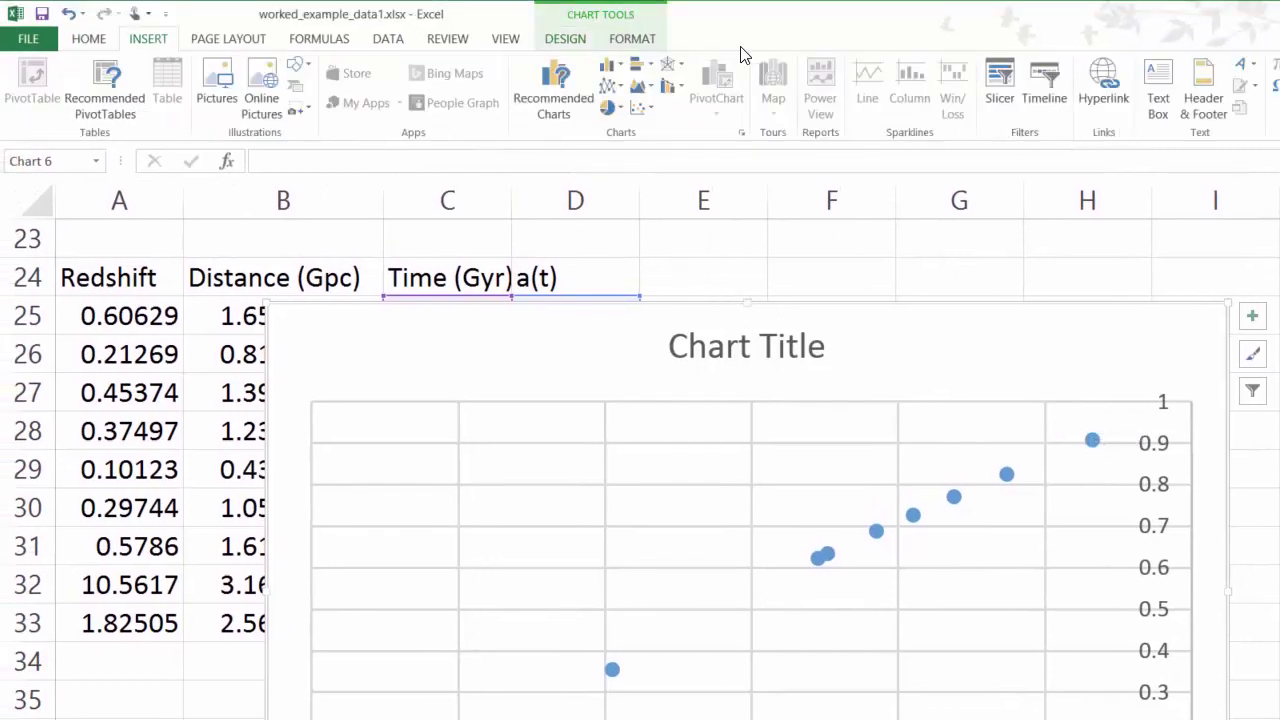
left_click(298, 65)
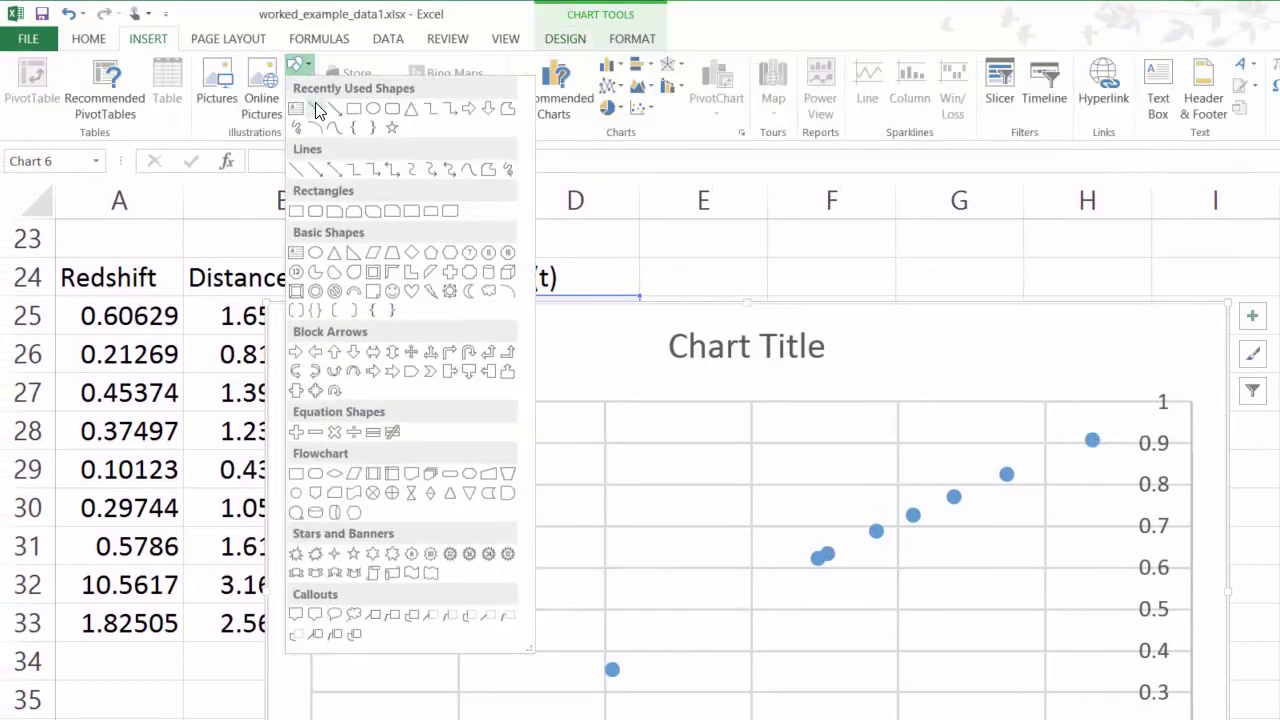
left_click(316, 108)
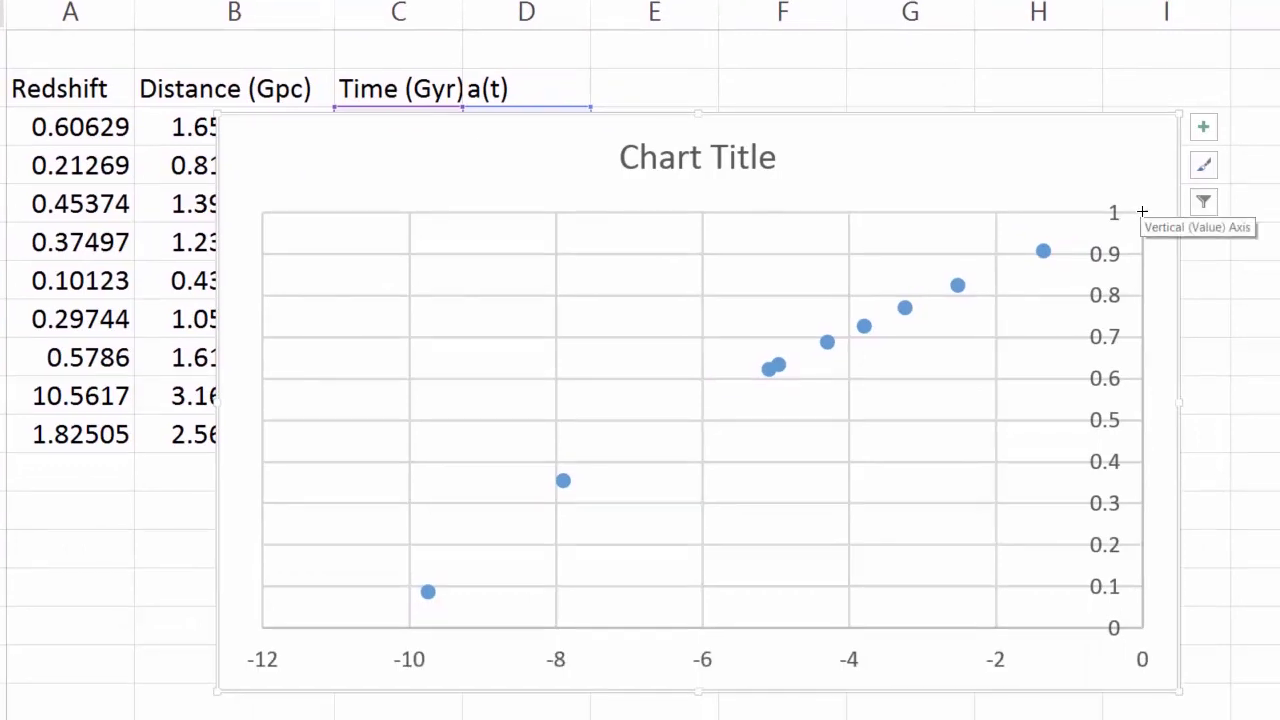
mouse_move(1142, 212)
left_mouse_down()
mouse_move(1083, 254)
mouse_move(946, 289)
mouse_move(255, 575)
left_mouse_up()
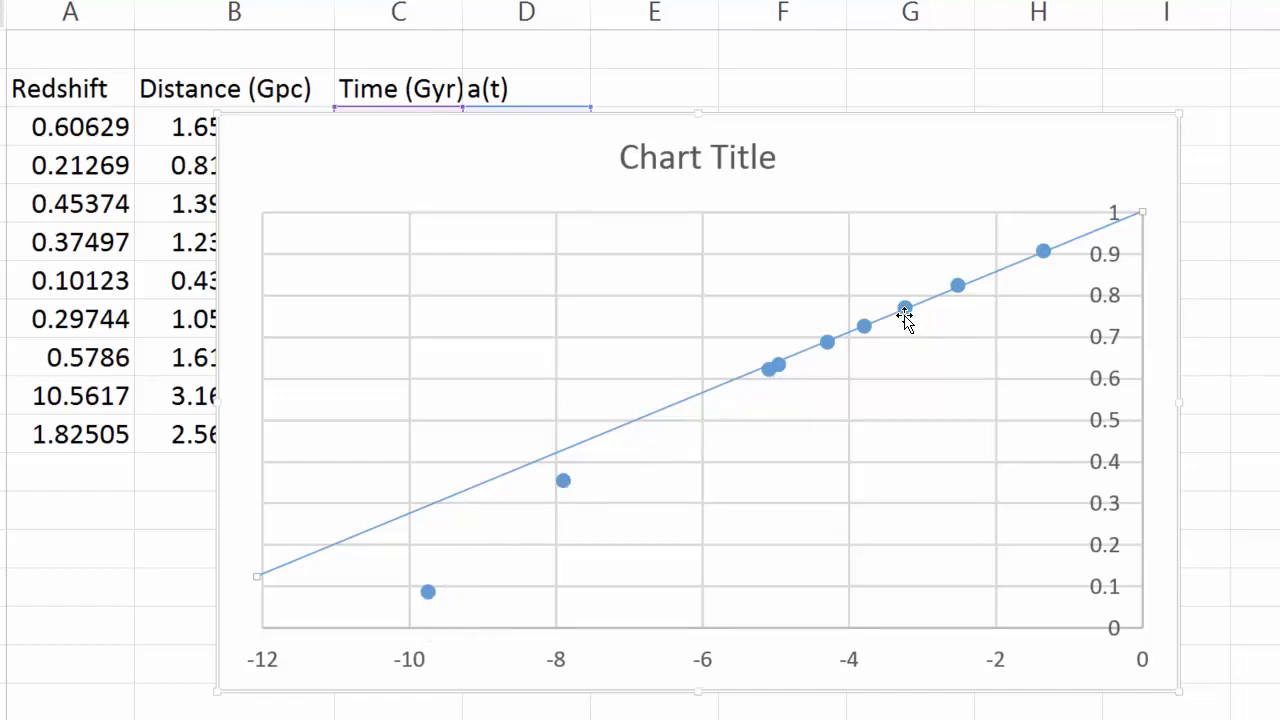
mouse_move(905, 316)
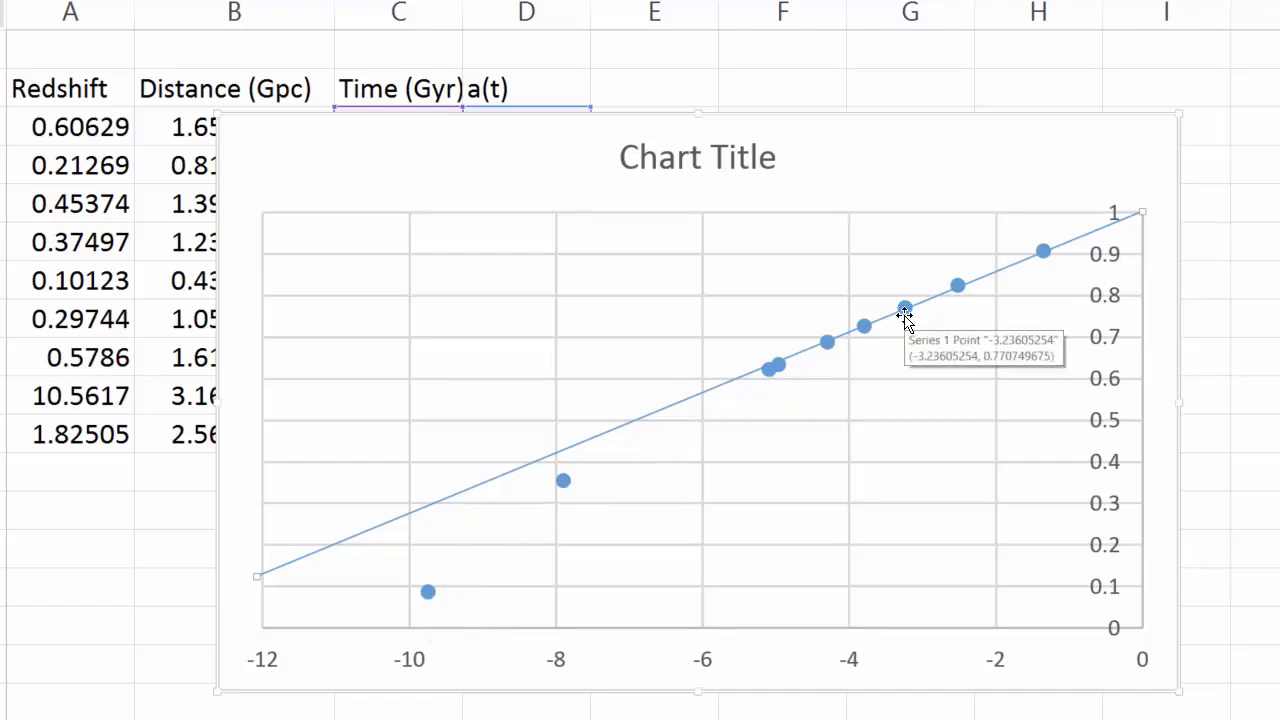